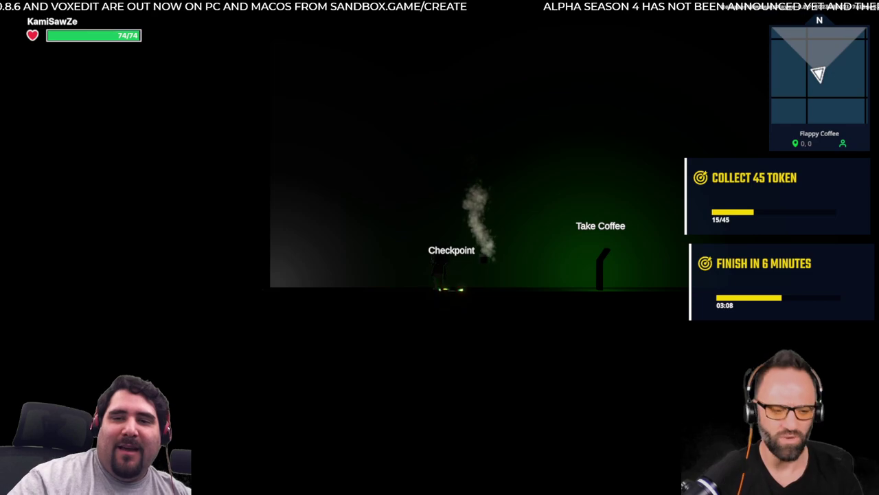
Switch from the Flappy Coffee game to the terrium scene in MagicaVoxel
key("super")
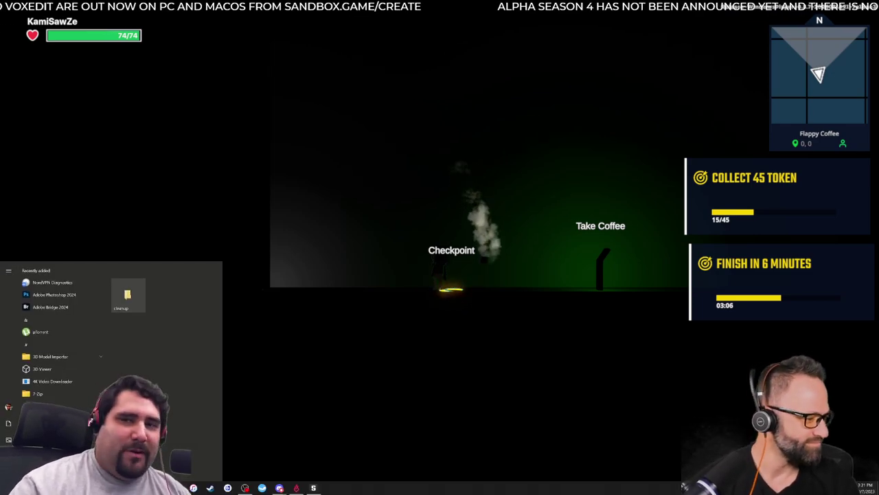
key("super")
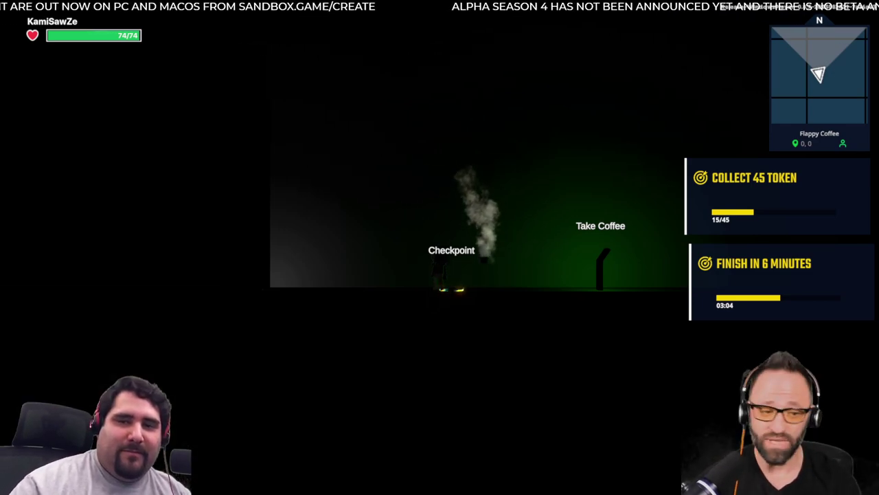
left_click_drag(777, 72, 396, 0)
Examine the whole terrium island scene from several sides, including the tower, river and cutaway
right_click_drag(524, 273, 406, 296)
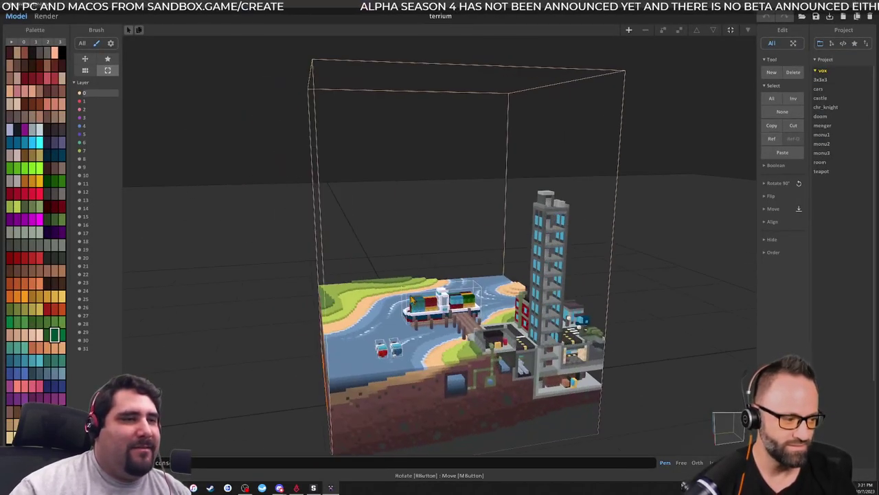
scroll(485, 348, "down", 1)
right_click_drag(486, 349, 558, 300)
scroll(522, 301, "up", 3)
right_click_drag(486, 299, 440, 303)
scroll(463, 307, "down", 5)
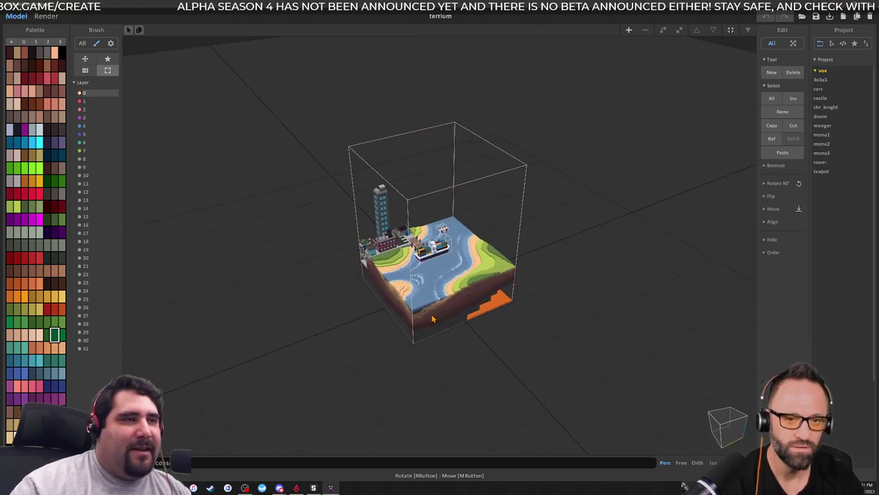
scroll(426, 316, "up", 3)
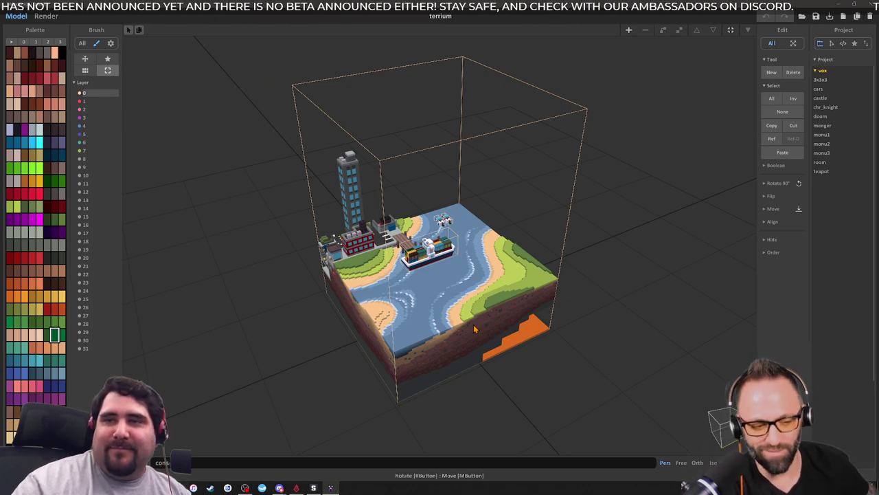
Inspect the boats, shoreline, soil layers and orange base of the island up close
scroll(404, 316, "up", 4)
right_click_drag(402, 330, 653, 309)
scroll(558, 293, "up", 3)
middle_click_drag(447, 350, 474, 294)
right_click_drag(472, 294, 485, 354)
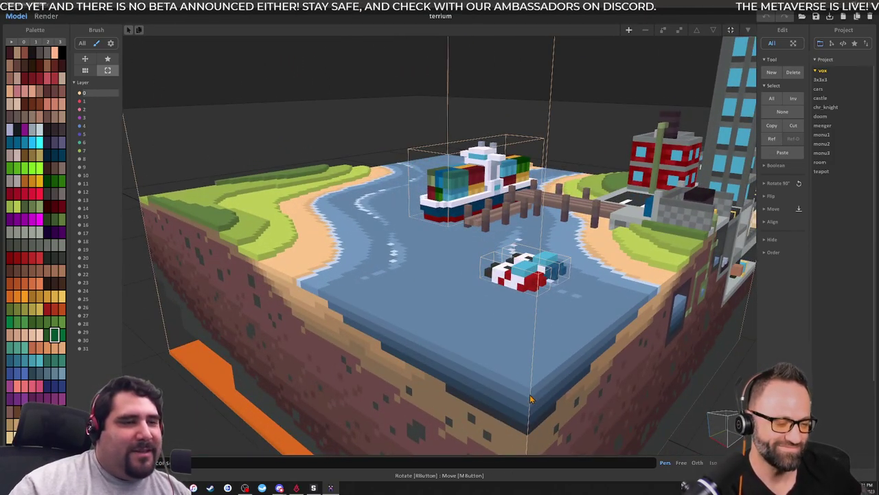
right_click_drag(532, 400, 602, 352)
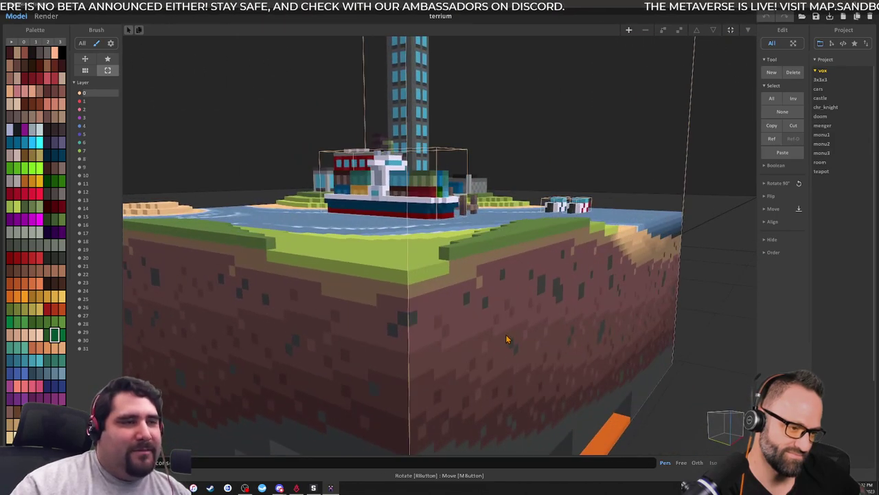
scroll(505, 338, "down", 6)
scroll(467, 334, "up", 2)
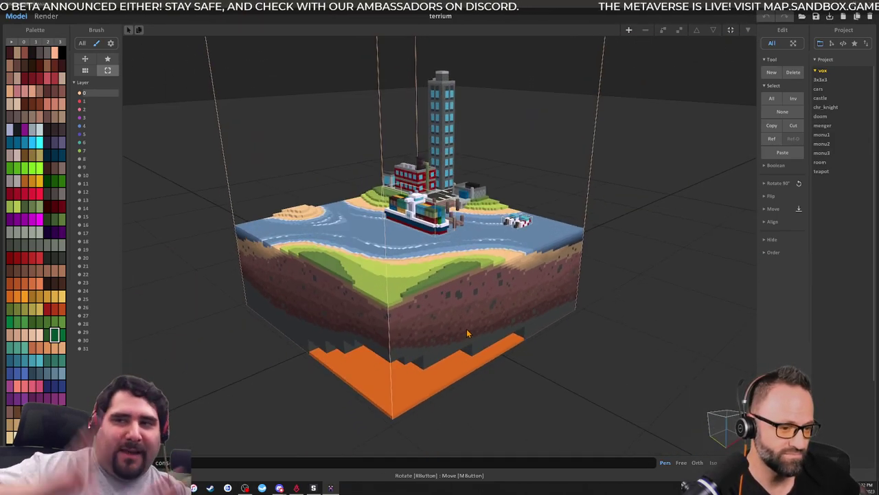
scroll(452, 319, "down", 3)
Open the terrain object for voxel editing and set its size to 96 96 128
mouse_move(474, 290)
right_mouse_down()
mouse_move(443, 301)
mouse_move(468, 296)
right_mouse_up()
left_click(468, 296)
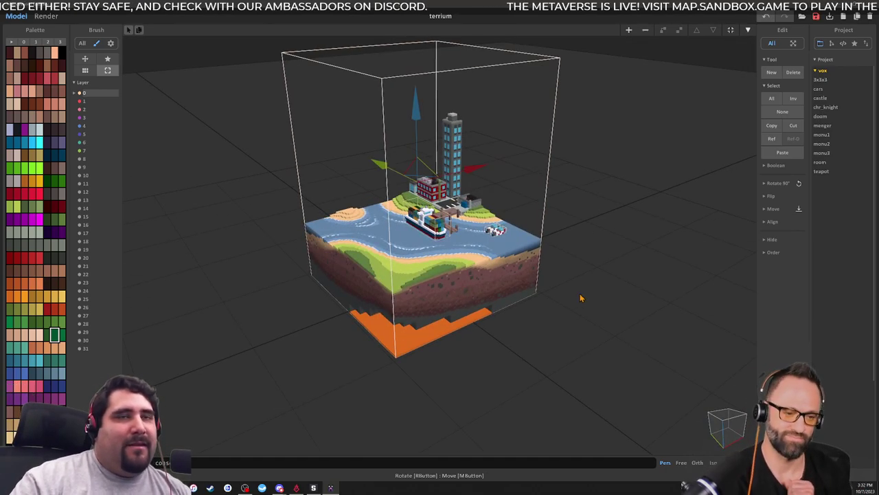
key("Tab")
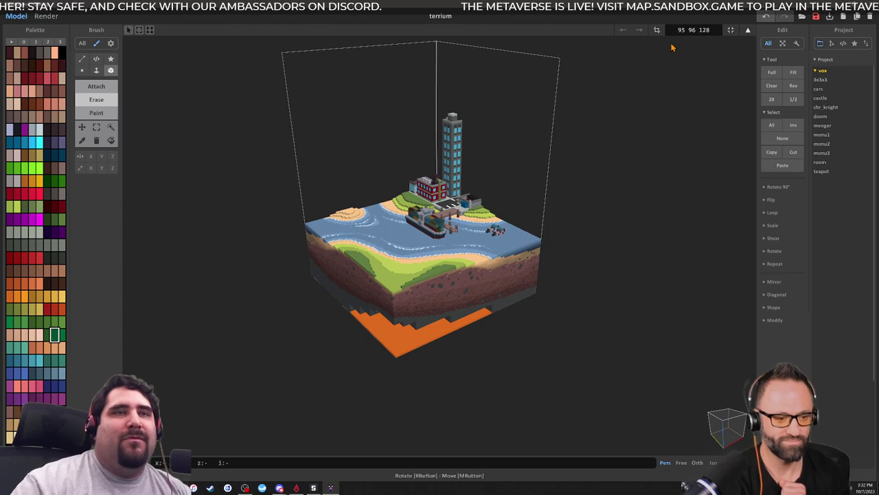
right_click_drag(513, 87, 446, 96)
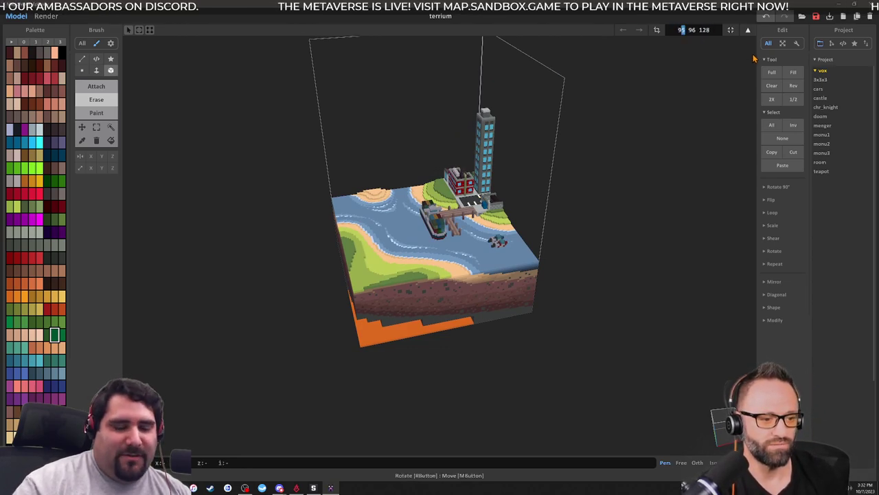
key("Return")
Select the voxels along the island's side face with the box marquee and clear that selection
right_click_drag(579, 175, 443, 269)
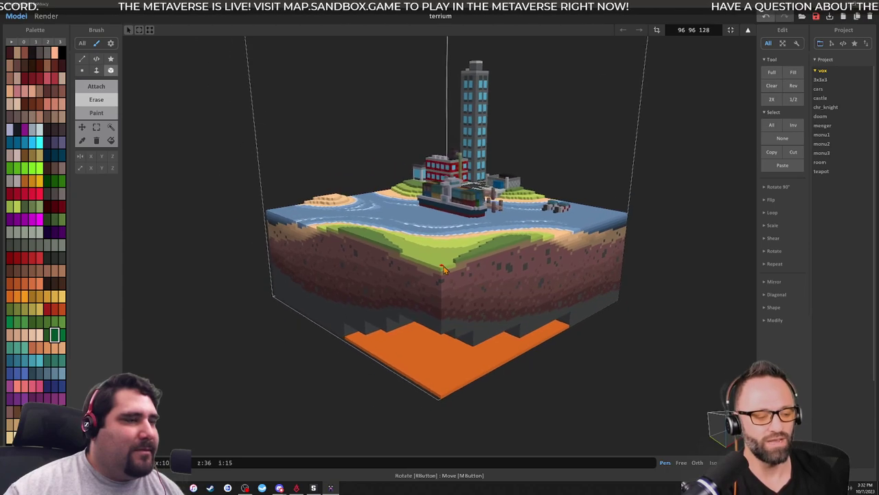
left_click(96, 127)
left_click(110, 194)
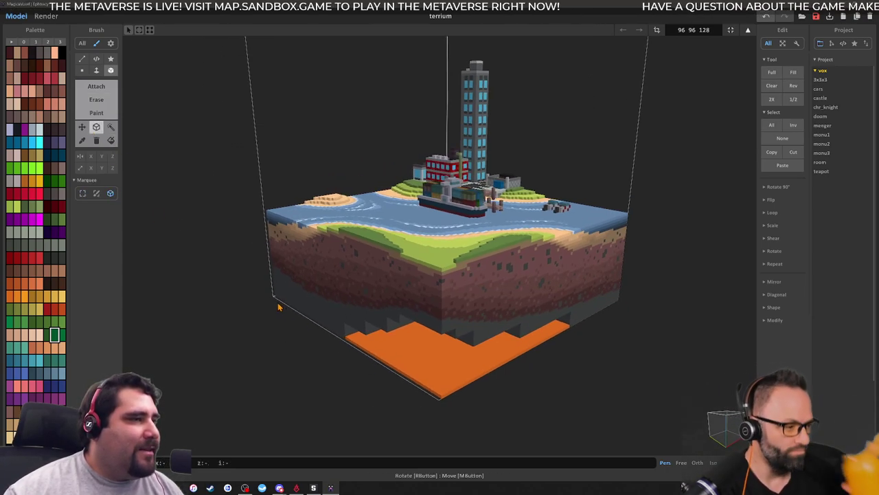
left_click_drag(320, 297, 444, 275)
right_click_drag(455, 290, 435, 296)
left_click_drag(427, 303, 388, 307)
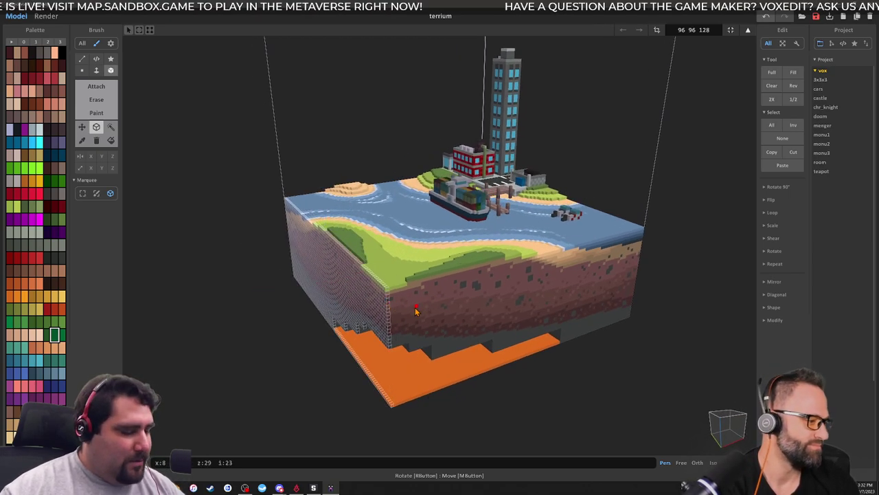
left_click(413, 309)
mouse_move(413, 309)
right_mouse_down()
mouse_move(401, 288)
mouse_move(420, 307)
right_mouse_up()
Sample the dark green of the grassy hill and activate the Face brush in Attach mode
scroll(402, 291, "up", 3)
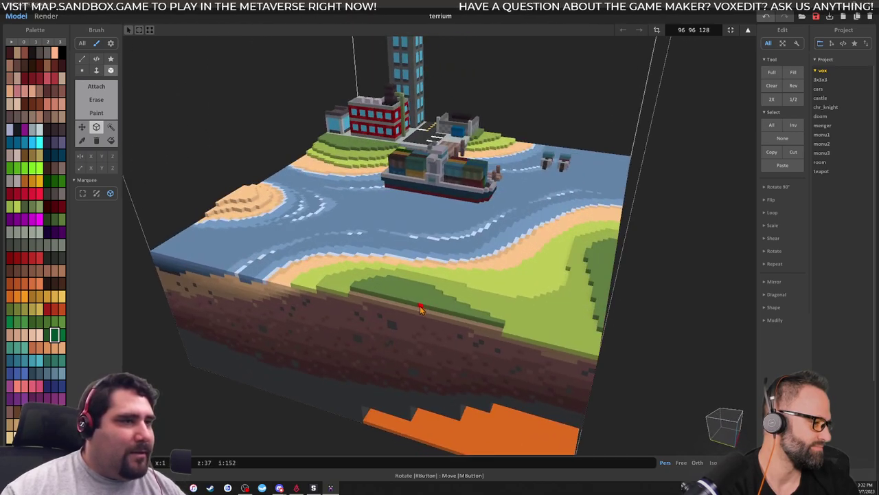
scroll(420, 307, "up", 3)
left_click(392, 315, "alt")
key("t")
key("f")
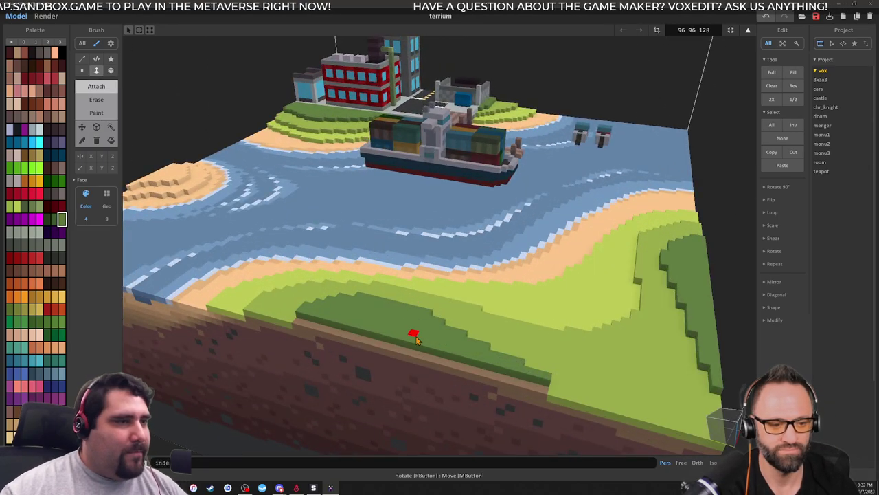
Switch to the Box brush in Paint mode with the entire island in view
scroll(382, 341, "down", 3)
right_click_drag(392, 349, 434, 309)
key("g")
key("b")
scroll(500, 347, "down", 5)
right_click_drag(418, 342, 434, 328)
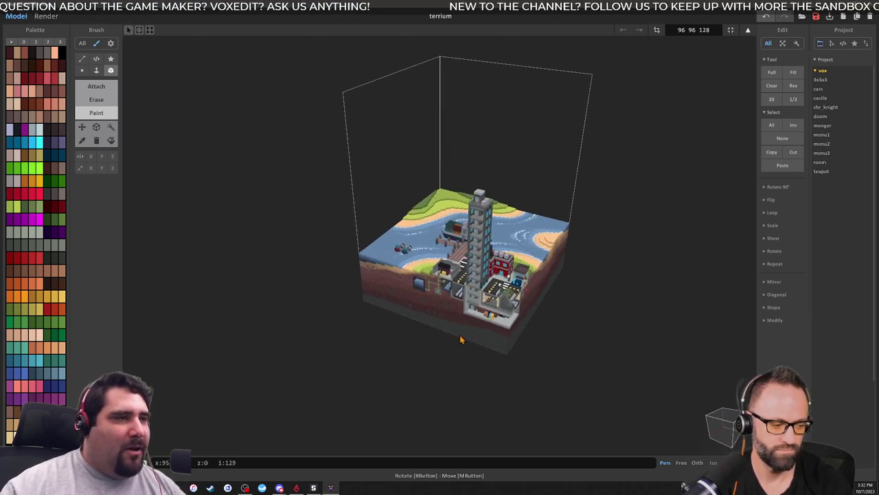
Attach pale voxel columns along three vertical edges of the model volume with the Box brush
scroll(435, 328, "up", 3)
right_click_drag(336, 272, 527, 363)
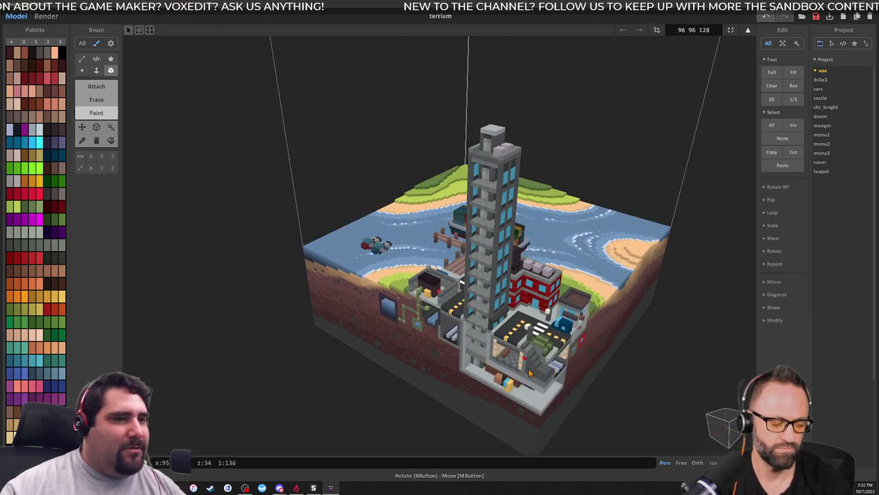
mouse_move(547, 330)
right_mouse_down()
mouse_move(518, 316)
mouse_move(589, 254)
right_mouse_up()
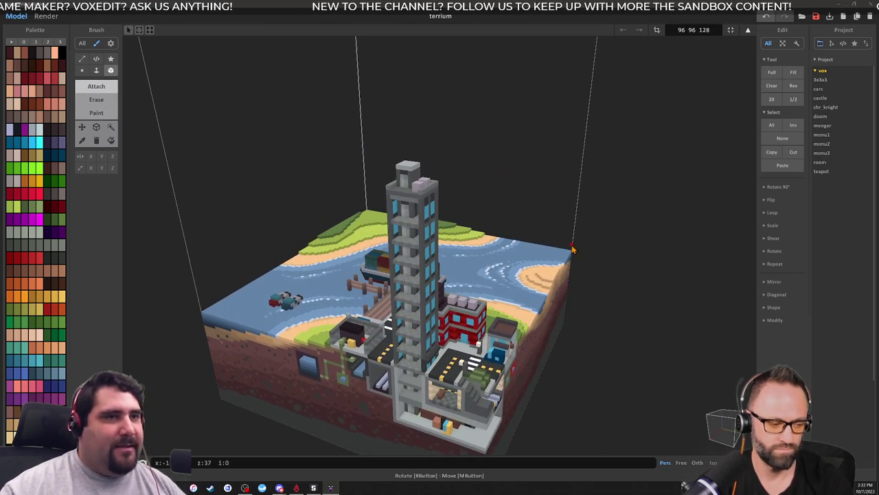
middle_click_drag(471, 113, 465, 264)
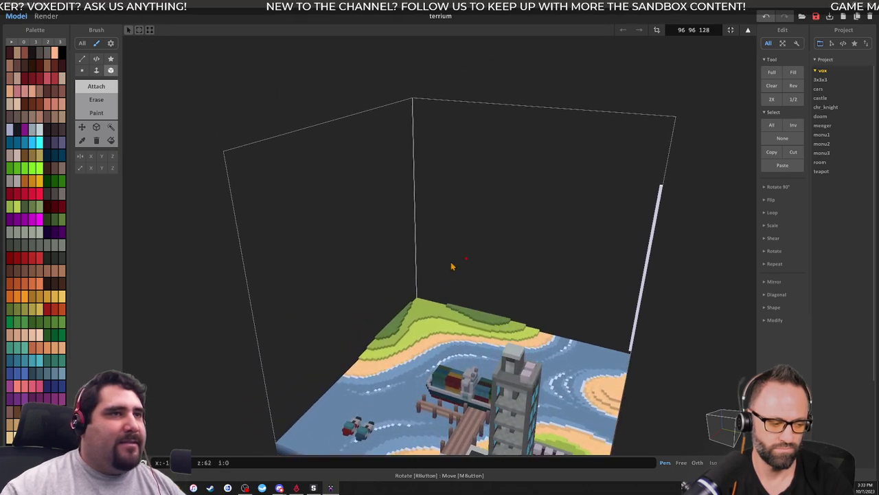
left_click_drag(417, 293, 414, 115)
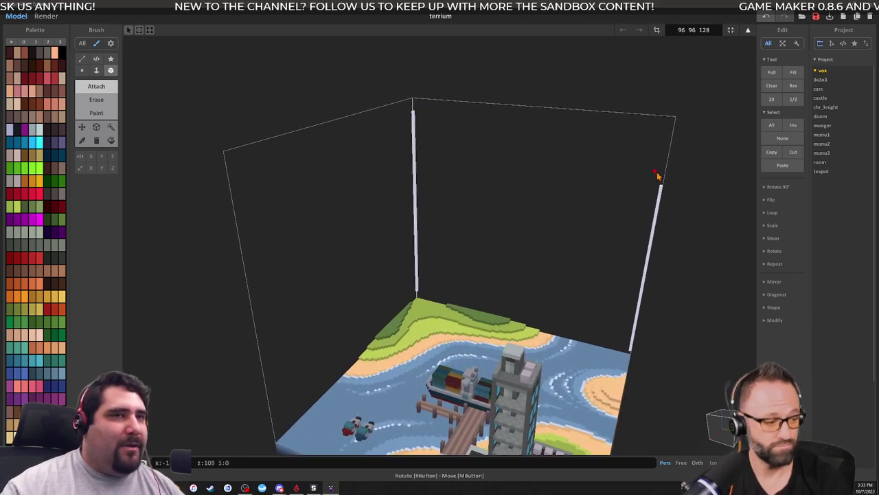
left_click_drag(664, 176, 671, 138)
right_click_drag(671, 135, 373, 256)
left_click_drag(331, 308, 345, 197)
Attach pale voxel bars along the four top edges of the model volume
scroll(344, 198, "down", 5)
right_click_drag(413, 245, 398, 268)
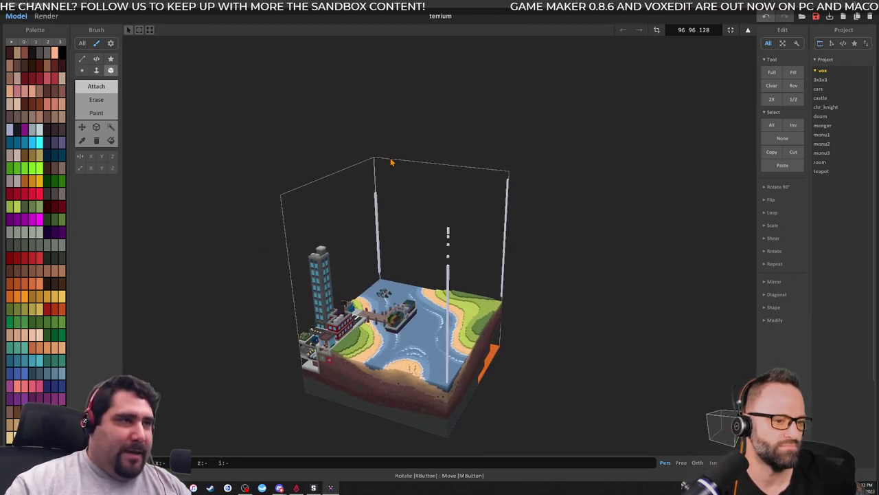
left_click_drag(469, 166, 491, 174)
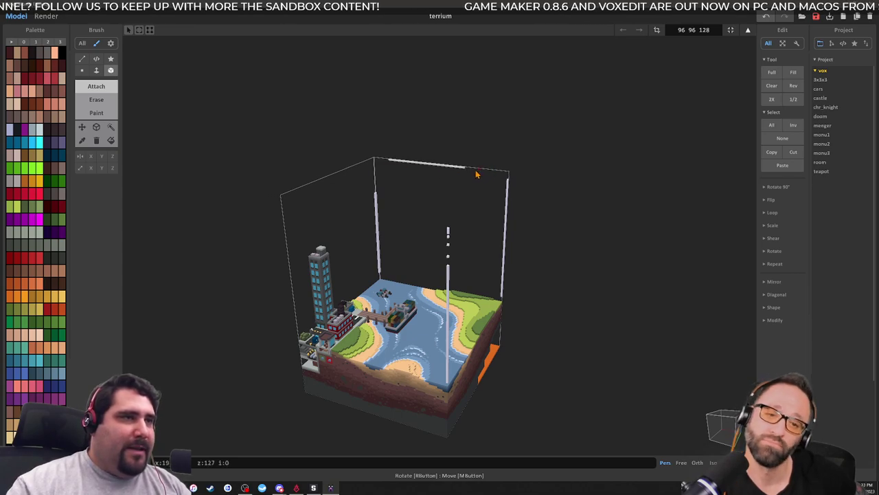
right_click_drag(484, 174, 319, 180)
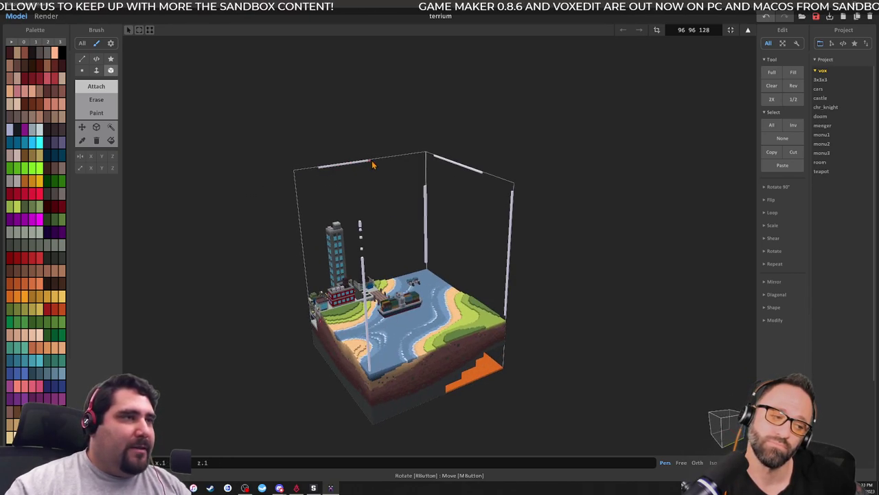
right_click_drag(395, 161, 360, 159)
scroll(357, 160, "up", 5)
middle_click_drag(359, 159, 371, 126)
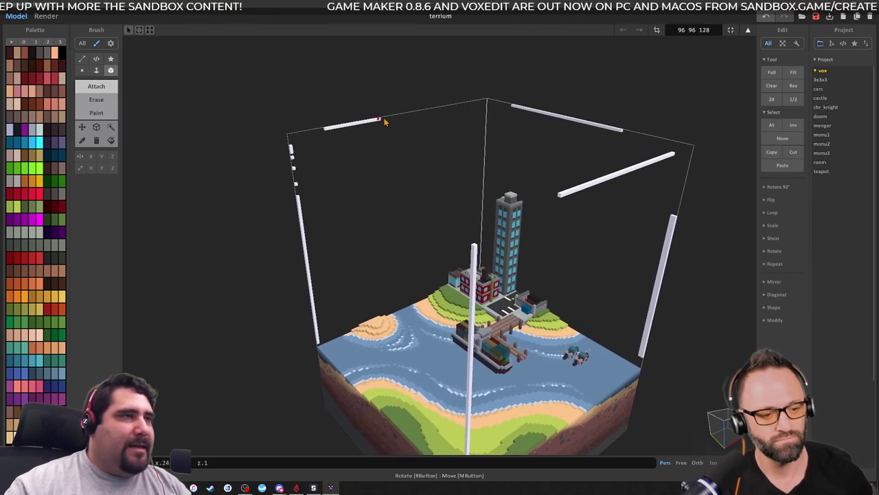
right_click_drag(456, 106, 331, 167)
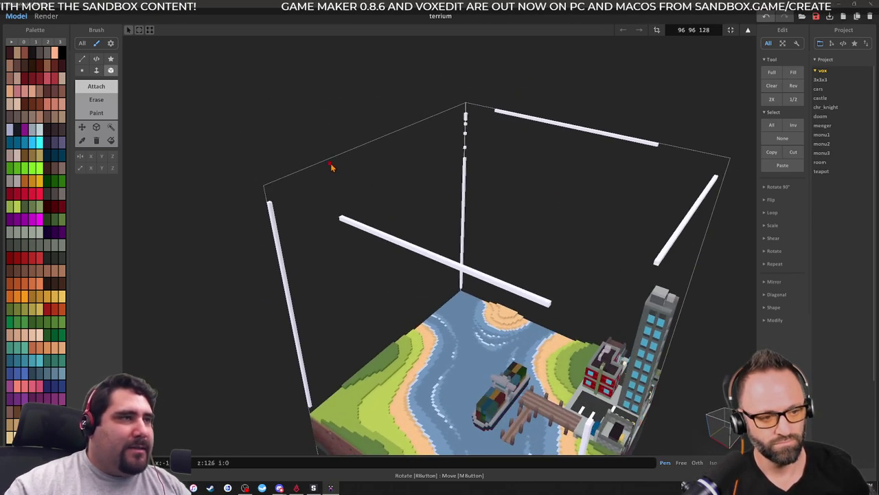
scroll(526, 190, "down", 5)
right_click_drag(414, 129, 444, 301)
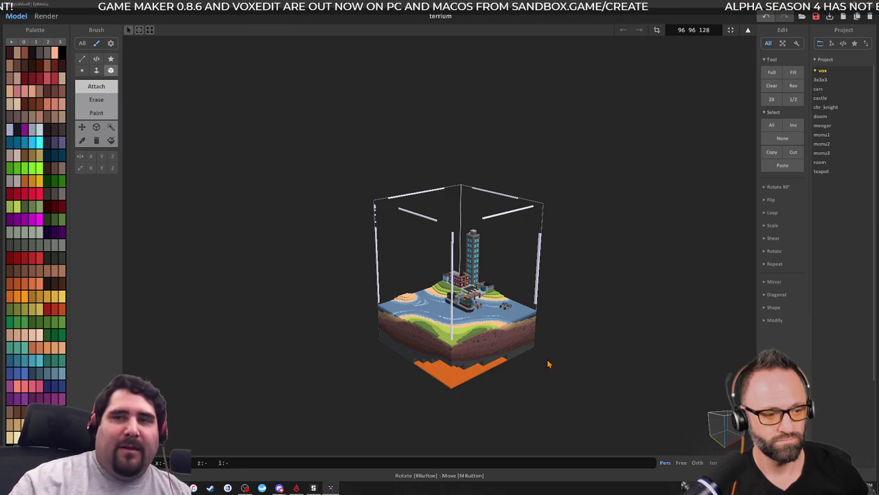
Turn on the shadow and grid display for a close view of the city street corner
right_click_drag(535, 353, 347, 244)
scroll(587, 384, "up", 8)
scroll(463, 291, "up", 3)
right_click_drag(463, 291, 587, 283)
scroll(587, 283, "up", 3)
middle_click_drag(587, 283, 474, 271)
scroll(452, 263, "up", 5)
mouse_move(452, 264)
right_mouse_down()
mouse_move(477, 268)
mouse_move(461, 281)
mouse_move(445, 261)
right_mouse_up()
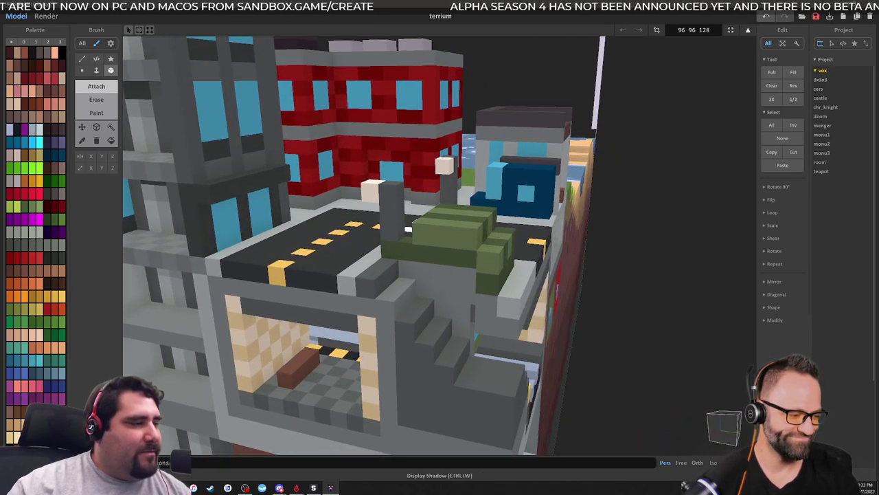
left_click(790, 462)
left_click(768, 462)
Examine the underground train platform, tracks and neighbouring shaft in the city cutaway
mouse_move(387, 300)
right_mouse_down()
mouse_move(397, 321)
mouse_move(412, 310)
mouse_move(393, 312)
mouse_move(387, 301)
mouse_move(388, 312)
right_mouse_up()
right_click_drag(350, 282, 287, 278)
scroll(309, 249, "up", 5)
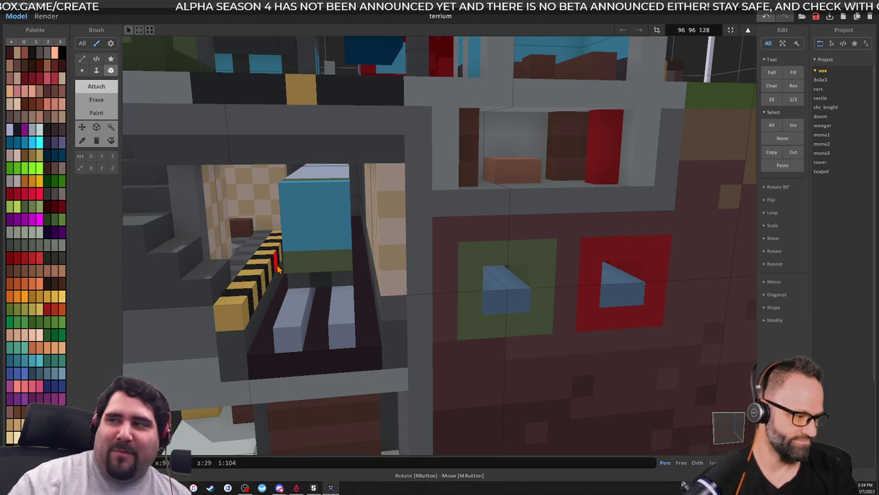
right_click_drag(284, 266, 530, 280)
scroll(484, 295, "up", 3)
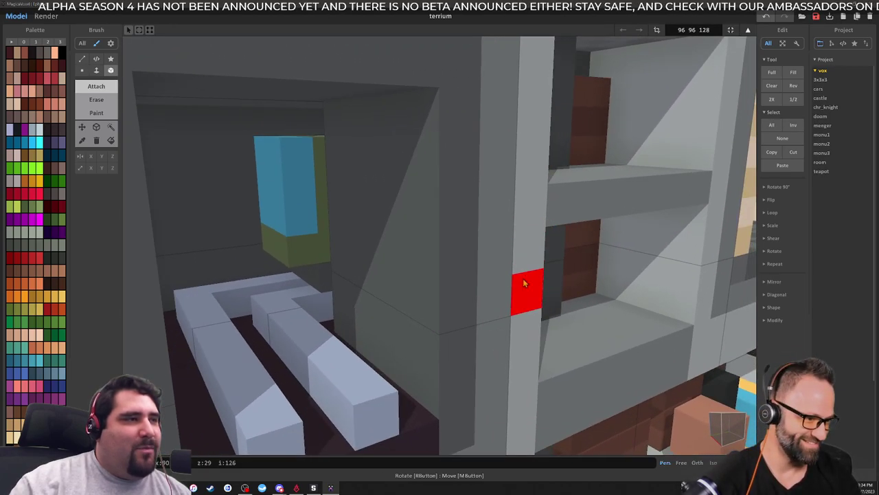
scroll(284, 331, "down", 8)
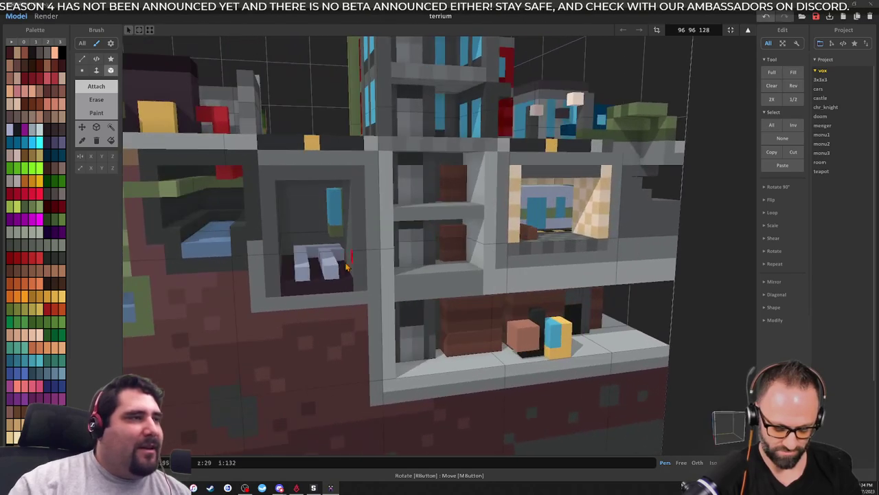
Examine the green underground pipes and the basement room with its brown shelves below the tower
scroll(309, 237, "up", 3)
middle_click_drag(271, 213, 346, 224)
middle_click_drag(344, 225, 367, 233)
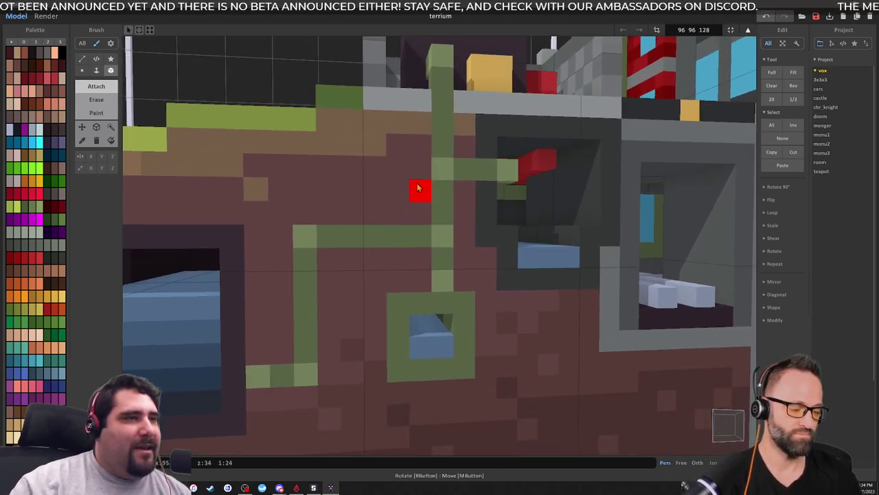
middle_click_drag(433, 287, 430, 248)
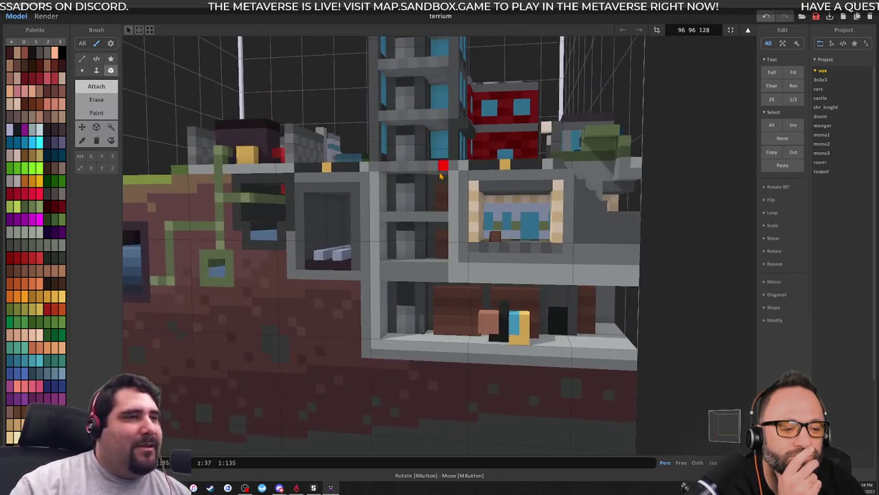
scroll(441, 179, "up", 3)
middle_click_drag(447, 193, 442, 146)
mouse_move(442, 145)
right_mouse_down()
mouse_move(434, 170)
mouse_move(380, 165)
mouse_move(435, 157)
right_mouse_up()
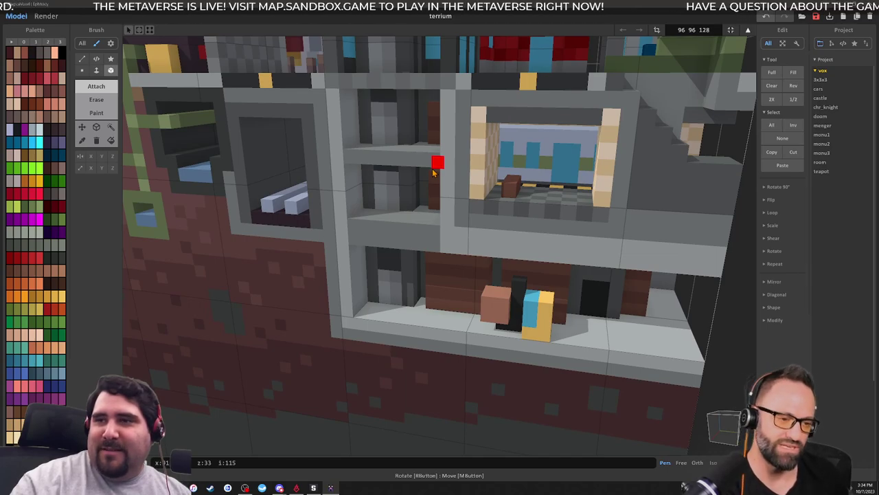
right_click_drag(433, 174, 512, 235)
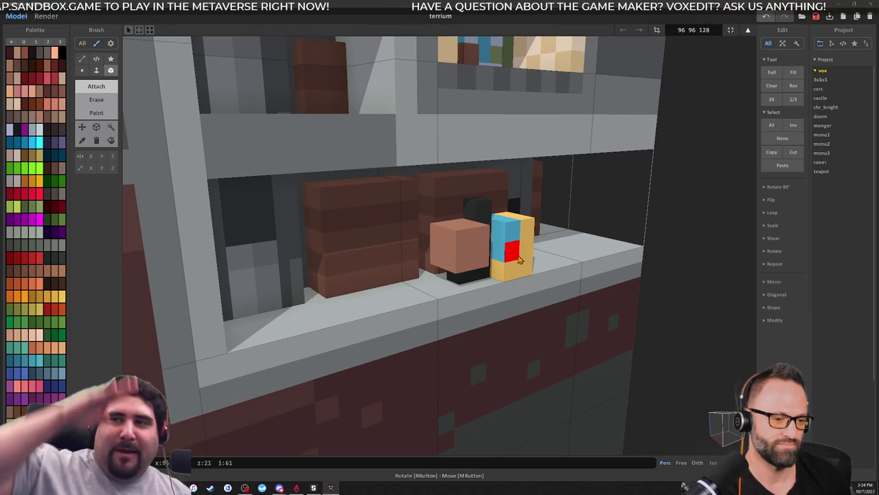
Examine the red office building, its rooftop units and the surrounding city block and shoreline from several sides
right_click_drag(519, 259, 448, 288)
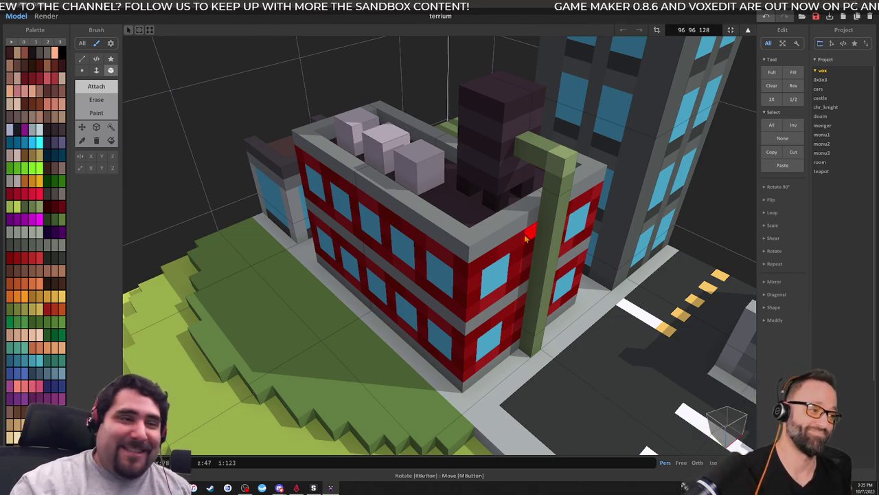
right_click_drag(461, 282, 535, 273)
scroll(538, 274, "down", 5)
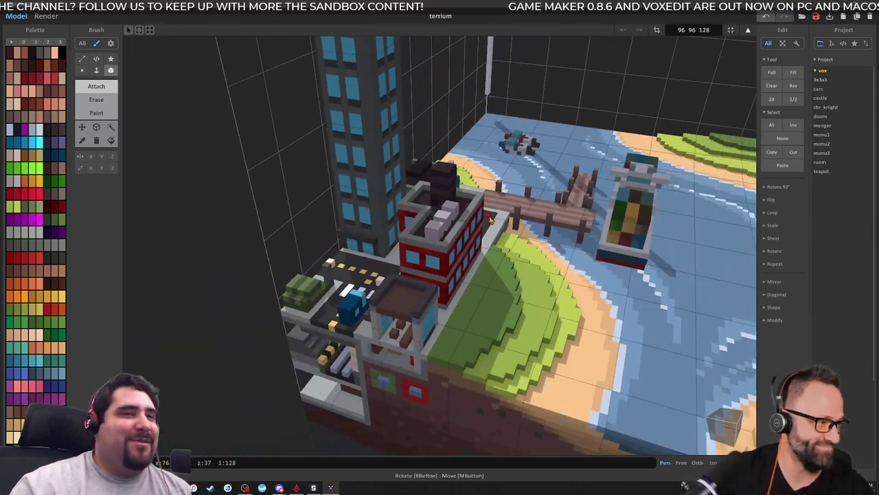
middle_click_drag(537, 273, 419, 292)
right_click_drag(419, 292, 315, 274)
scroll(536, 277, "down", 4)
middle_click_drag(516, 228, 435, 249)
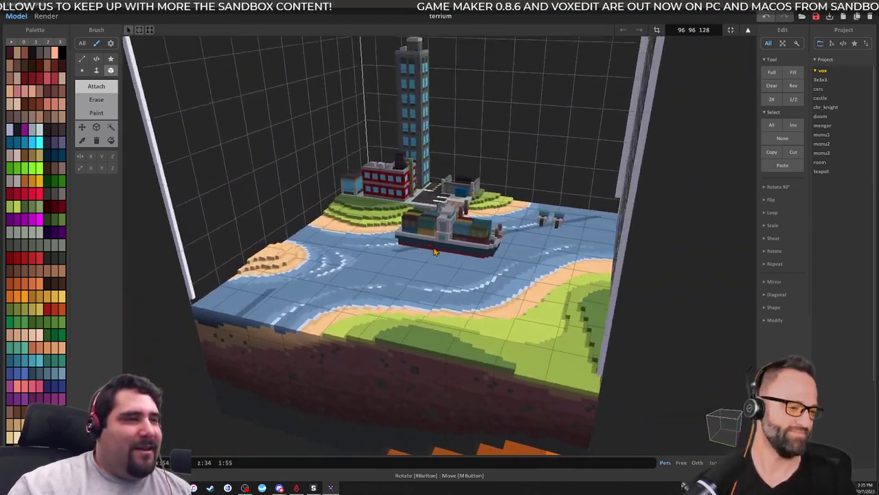
Examine the container ship in the bay beside the wooden pier
right_click_drag(436, 249, 400, 300)
scroll(437, 281, "up", 4)
middle_click_drag(505, 235, 463, 297)
right_click_drag(463, 297, 444, 255)
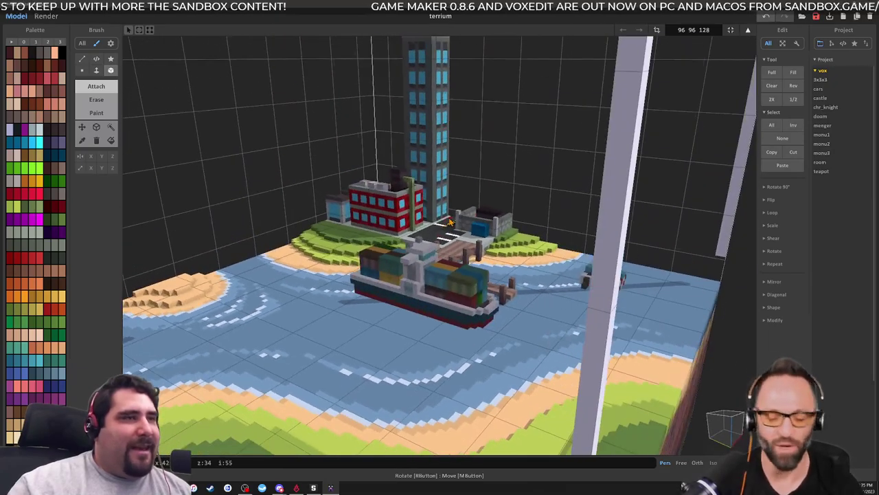
scroll(451, 223, "up", 4)
middle_click_drag(452, 223, 439, 207)
right_click_drag(447, 241, 477, 259)
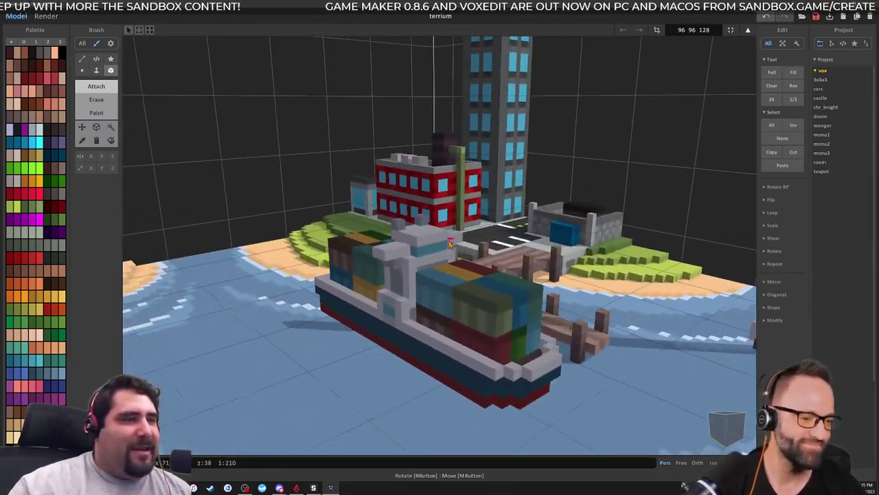
Examine the terrain's underside, with its stepped stone layers and the orange slab at the base
scroll(476, 258, "down", 5)
middle_click_drag(508, 260, 450, 263)
right_click_drag(474, 267, 594, 261)
scroll(603, 249, "up", 3)
scroll(592, 263, "up", 3)
scroll(438, 307, "down", 3)
middle_click_drag(440, 306, 481, 255)
right_click_drag(480, 255, 489, 213)
scroll(447, 271, "up", 4)
scroll(349, 295, "down", 5)
scroll(544, 253, "up", 5)
right_click_drag(544, 254, 520, 263)
scroll(505, 244, "down", 5)
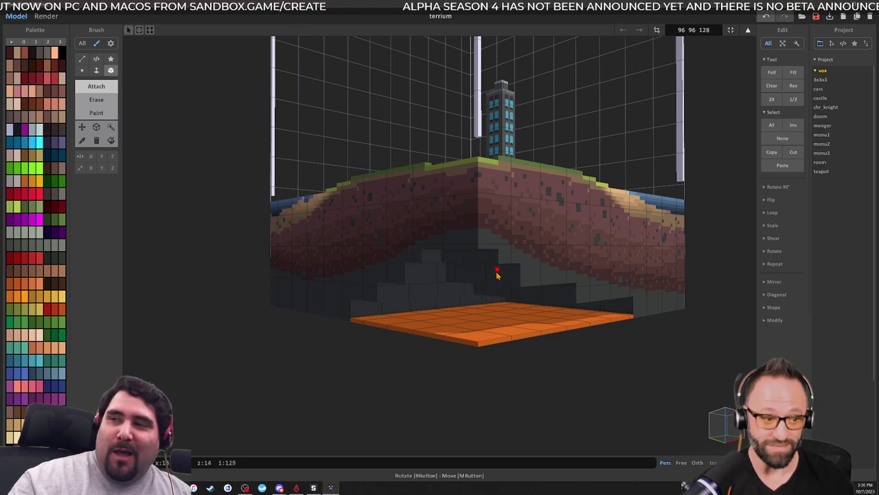
right_click_drag(496, 275, 492, 263)
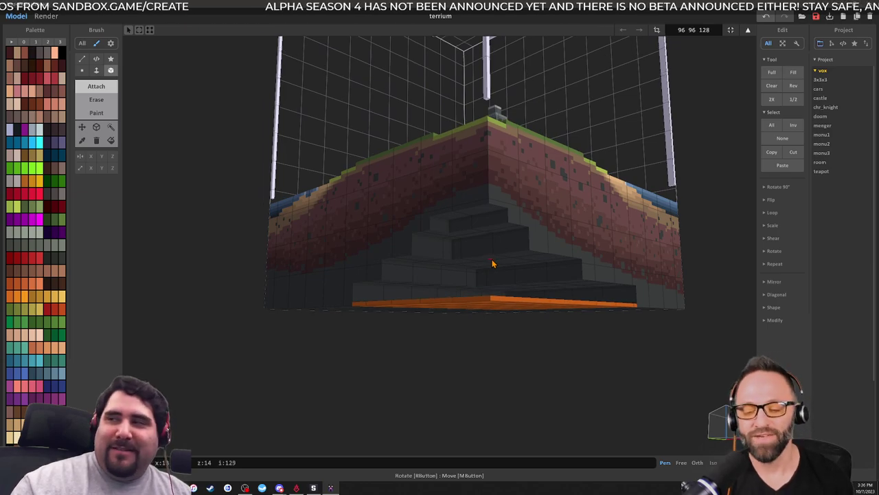
mouse_move(492, 263)
right_mouse_down()
mouse_move(477, 288)
mouse_move(464, 277)
mouse_move(525, 279)
mouse_move(510, 314)
mouse_move(469, 319)
mouse_move(465, 334)
mouse_move(471, 309)
mouse_move(518, 296)
mouse_move(512, 316)
mouse_move(447, 281)
mouse_move(495, 278)
right_mouse_up()
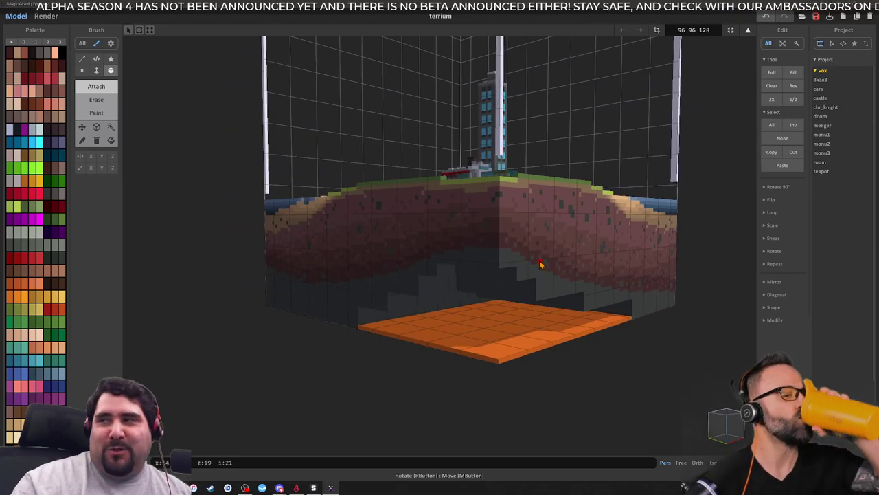
Review the whole terrain volume with its pale edge bars from several sides and distances
right_click_drag(540, 261, 471, 233)
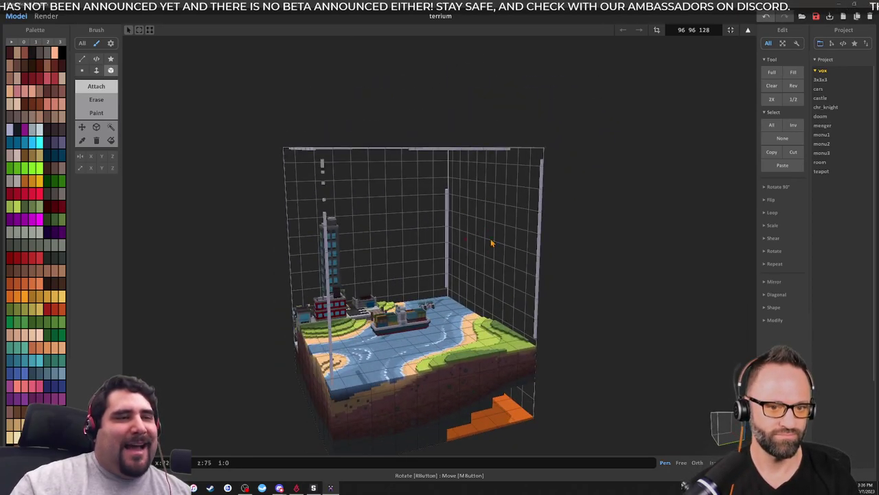
right_click_drag(421, 206, 393, 184)
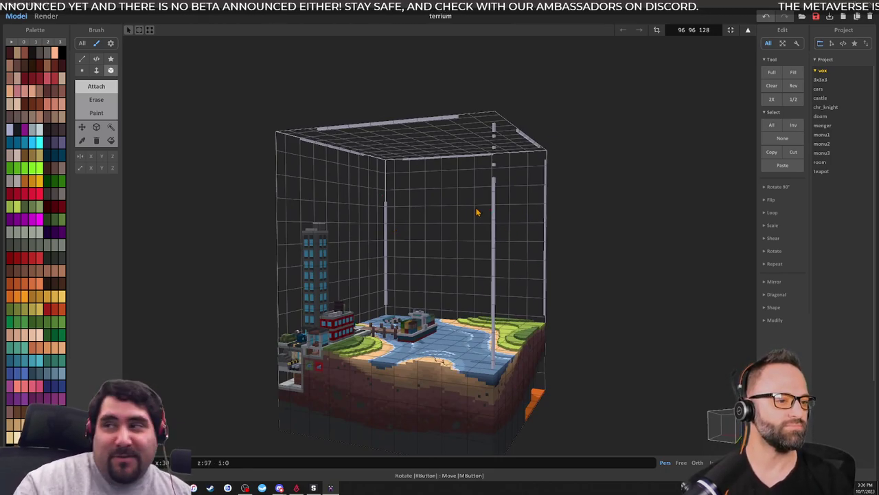
right_click_drag(458, 242, 408, 196)
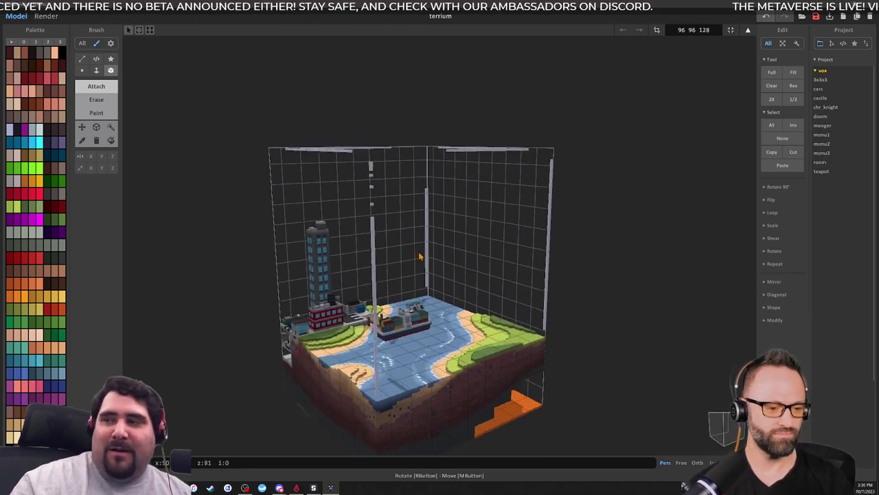
scroll(419, 227, "down", 5)
right_click_drag(437, 270, 413, 275)
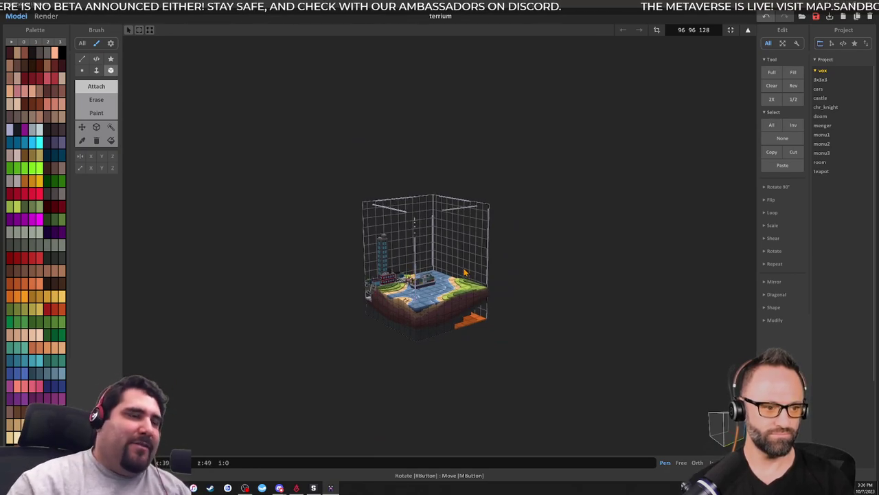
scroll(461, 277, "up", 5)
right_click_drag(459, 280, 589, 329)
scroll(441, 339, "up", 5)
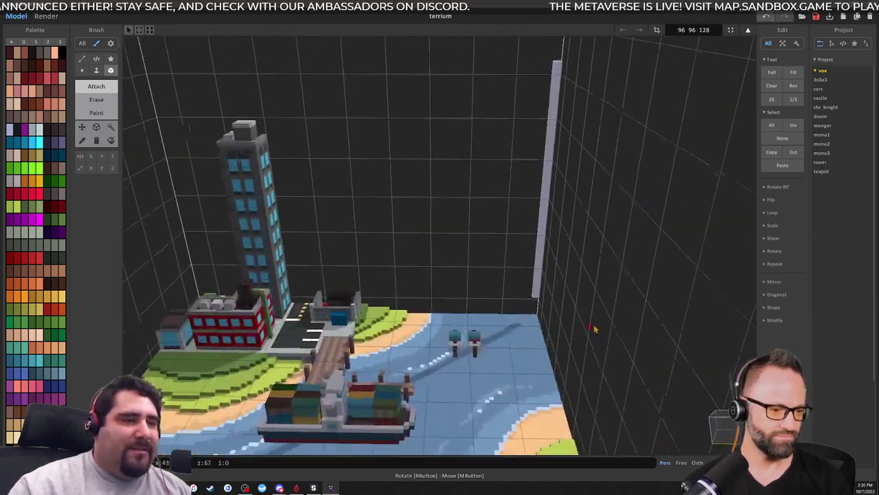
scroll(480, 318, "down", 10)
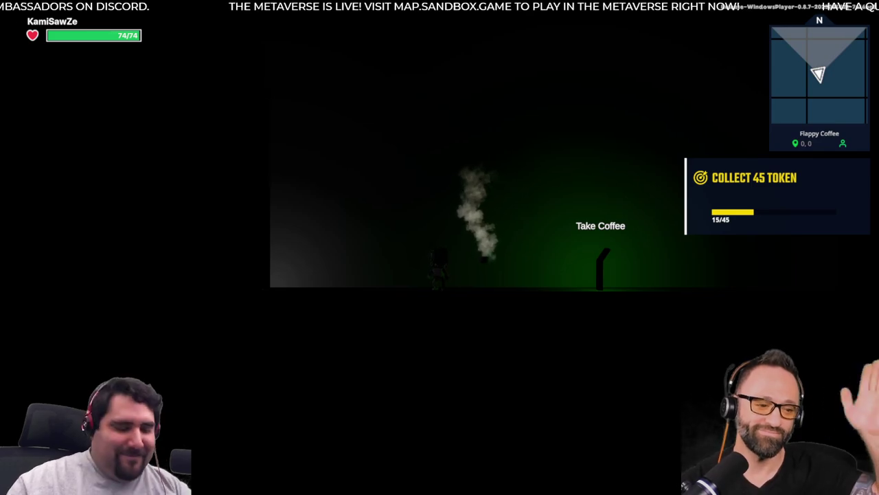
key("Tab")
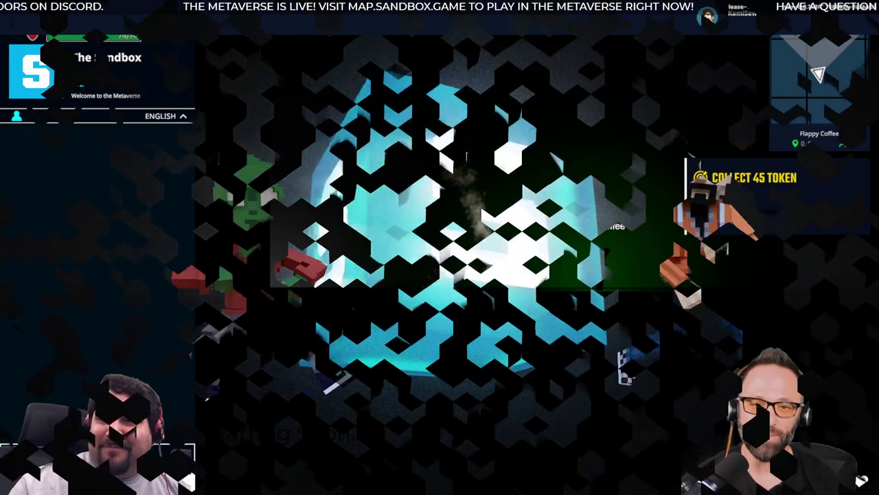